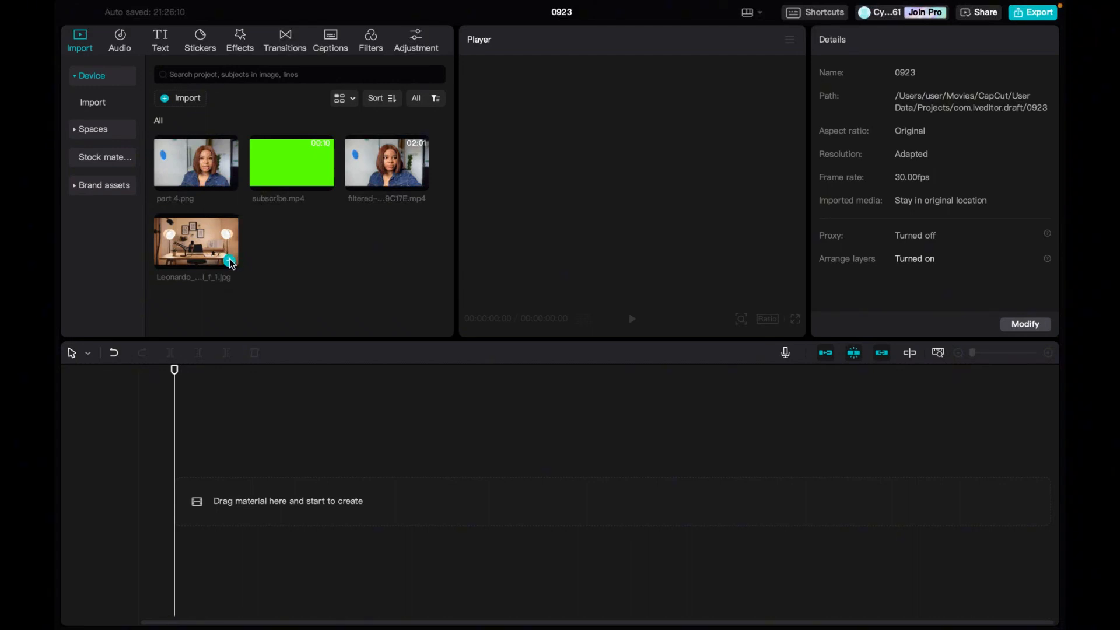
Add part 4.png and the Leonardo studio image to the timeline, stacking part 4.png on the track above the studio image.
click(230, 183)
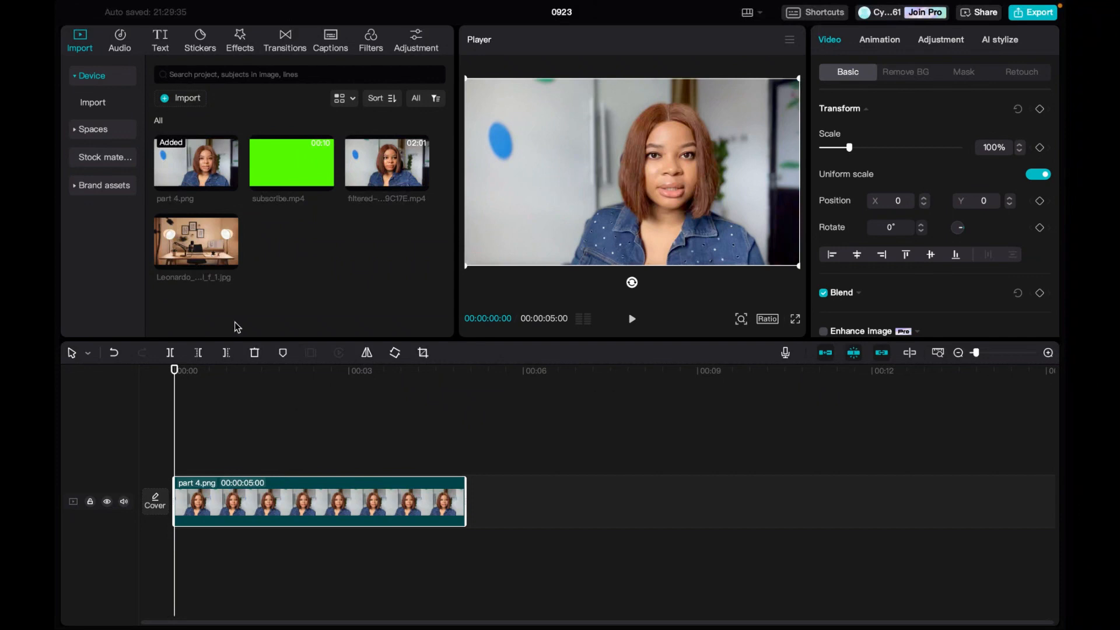
mouse_move(230, 261)
click(229, 260)
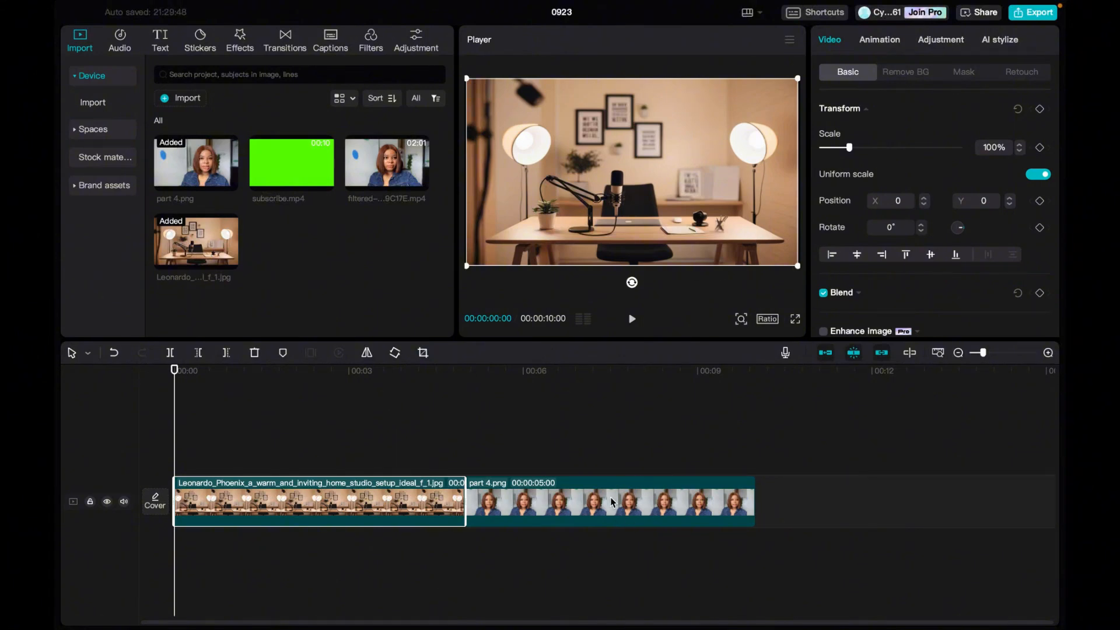
drag(610, 497, 312, 451)
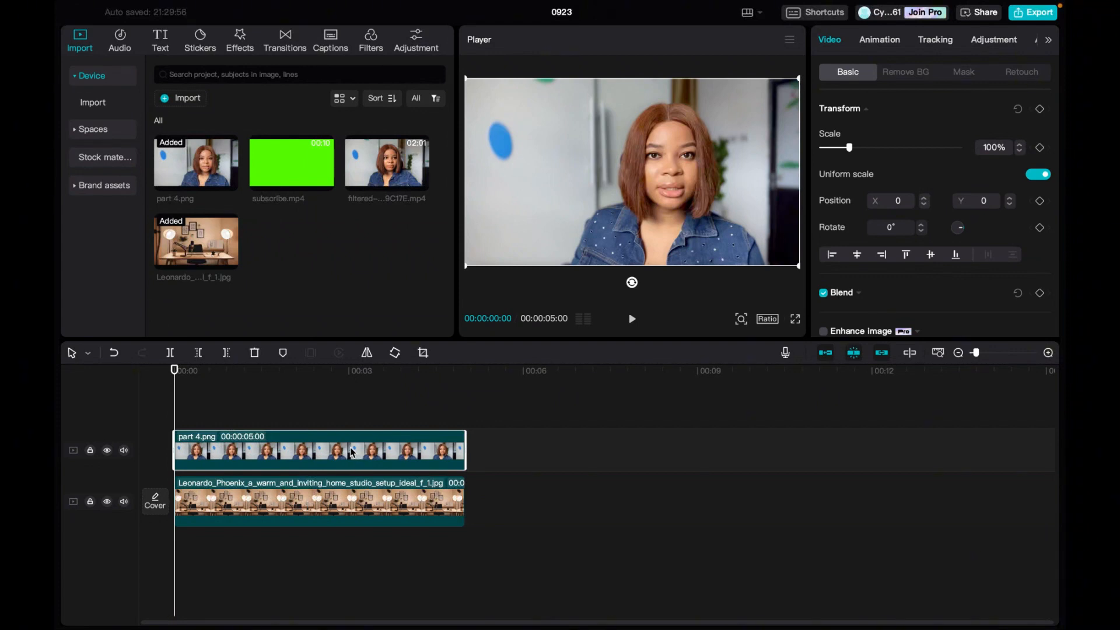
Apply automatic background removal to part 4.png and shift the woman slightly left so she sits over the desk.
click(912, 74)
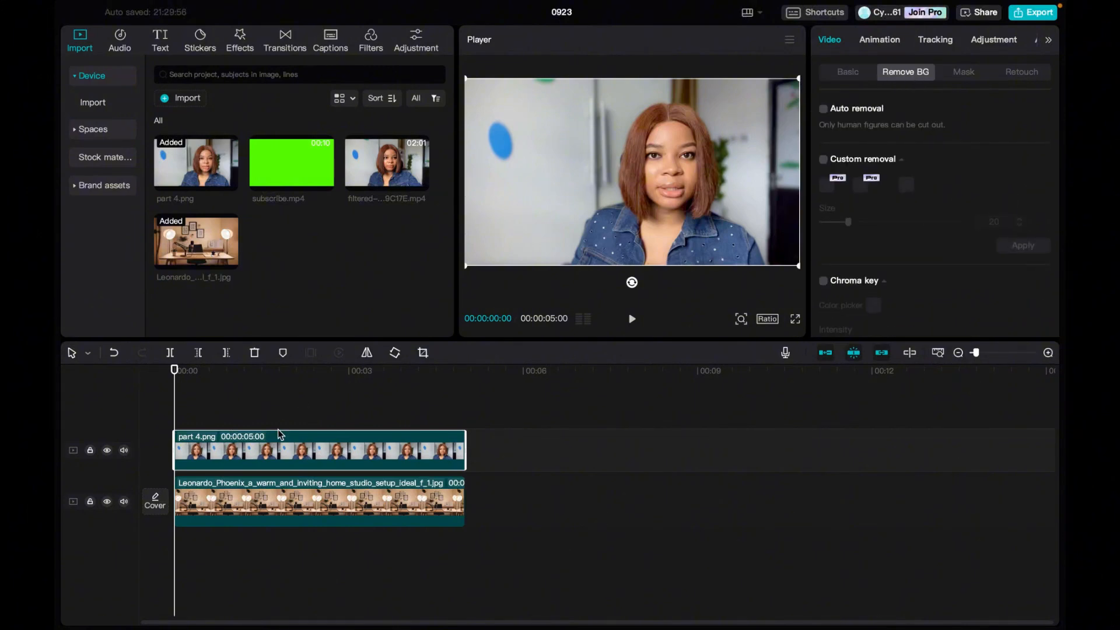
click(824, 110)
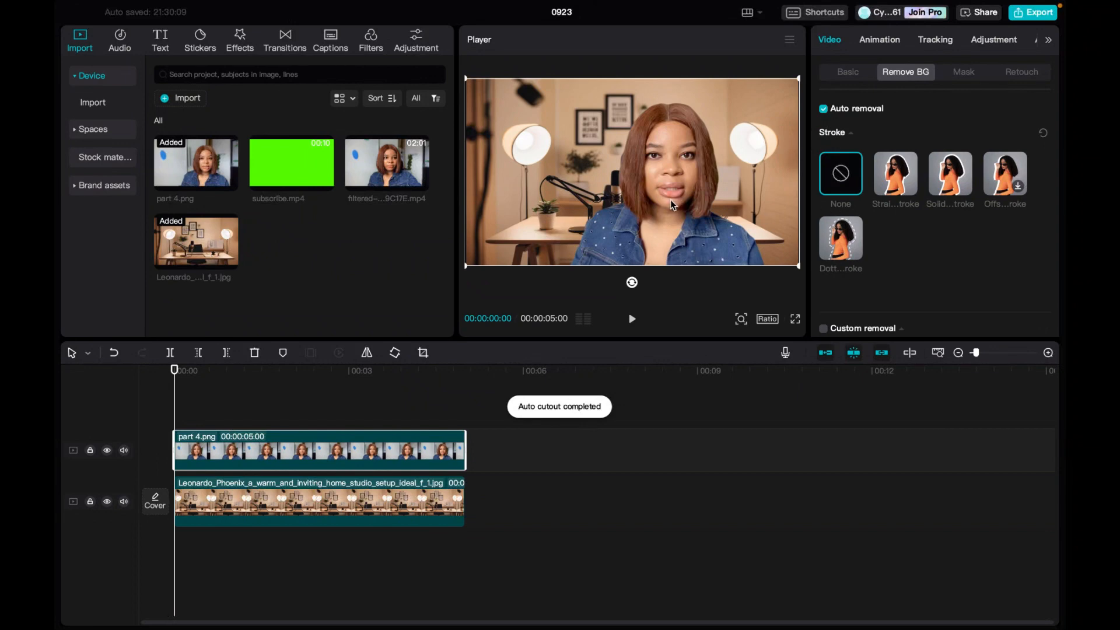
drag(671, 199, 652, 197)
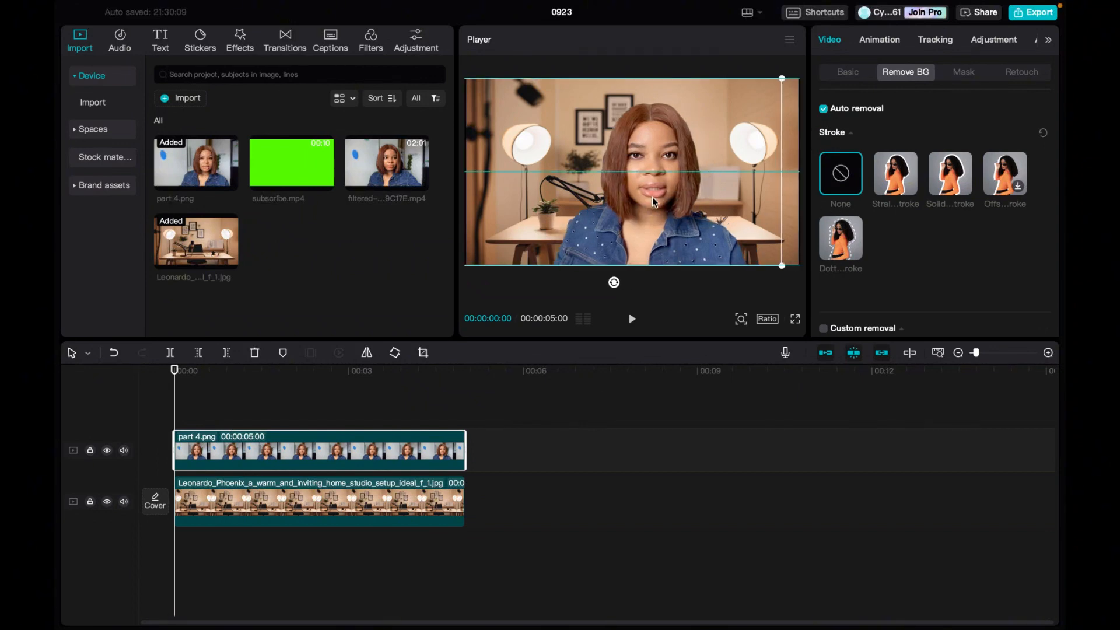
click(795, 179)
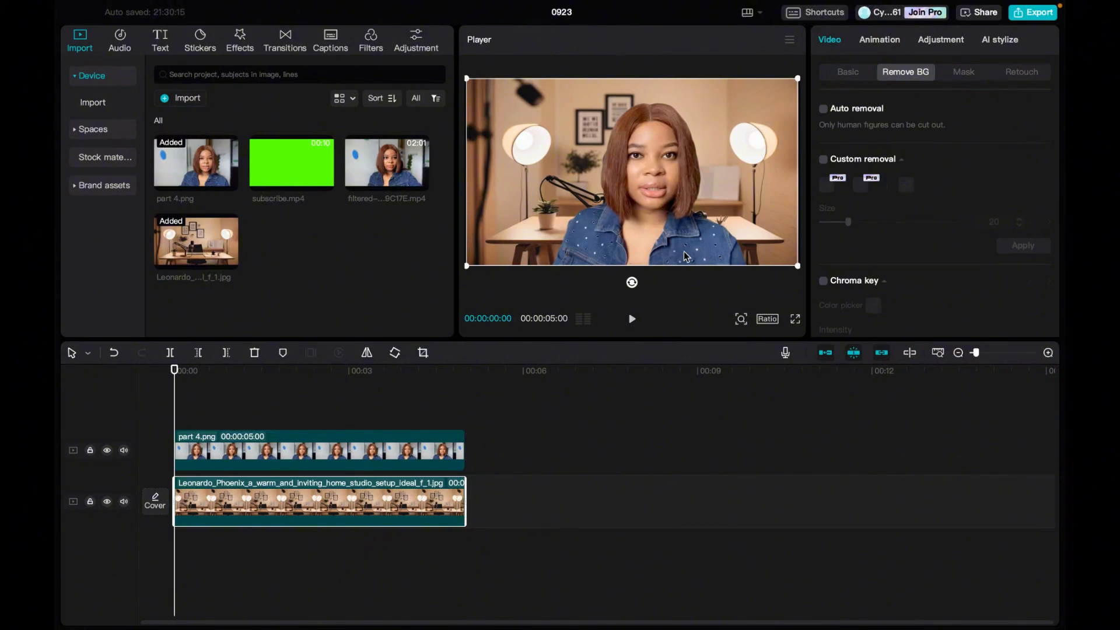
Export the current frame as a 1080P PNG still named "my image", with import into the project enabled.
click(790, 41)
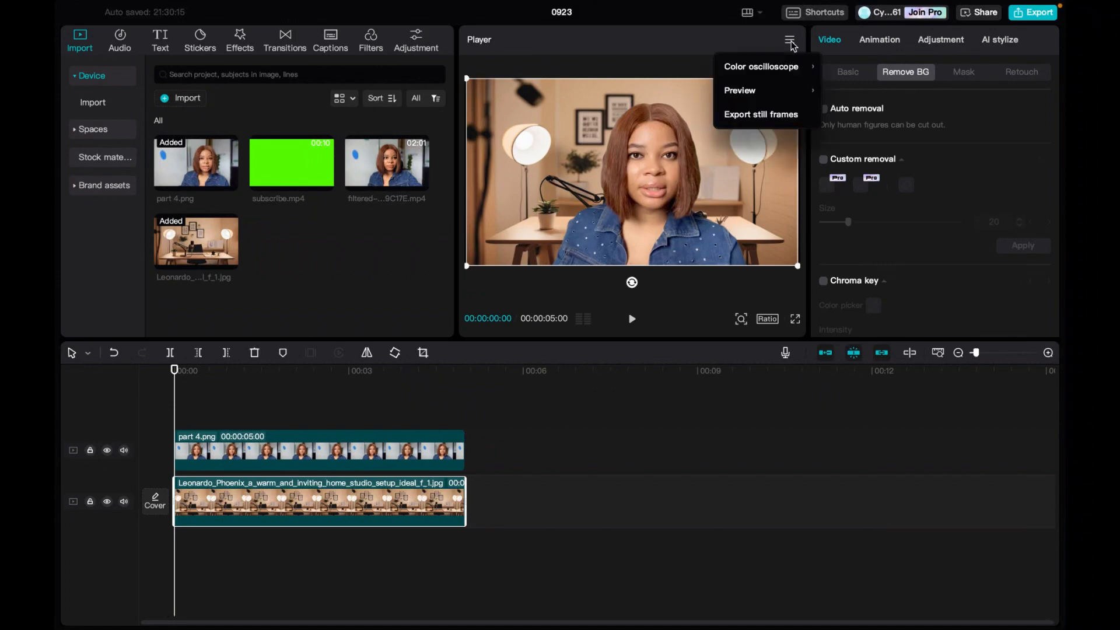
click(761, 119)
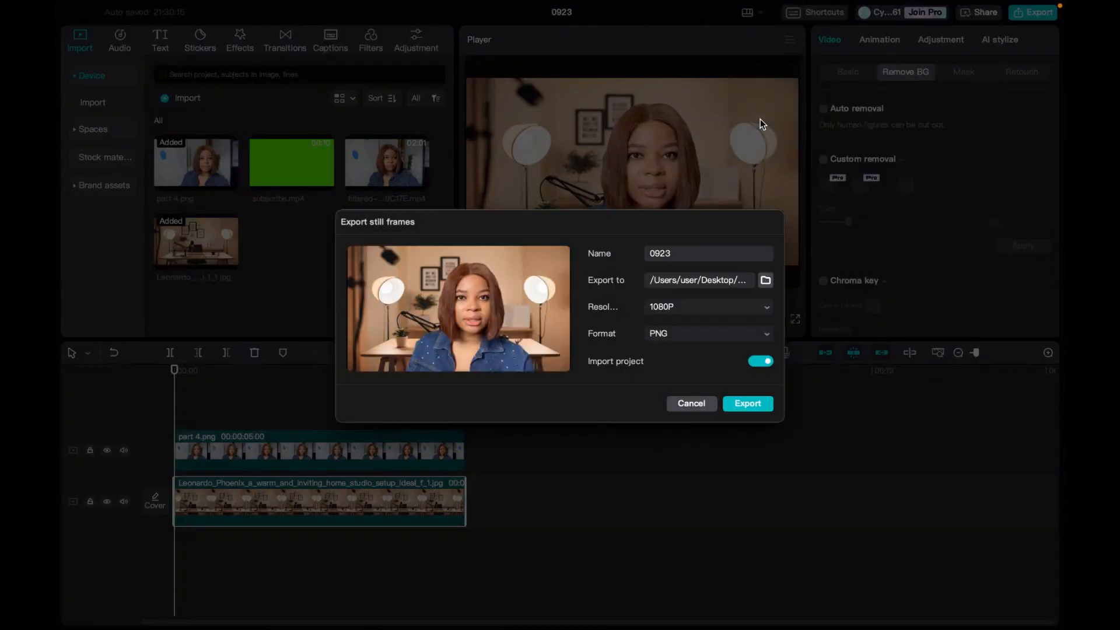
click(678, 252)
drag(645, 253, 671, 255)
text(my image)
click(757, 404)
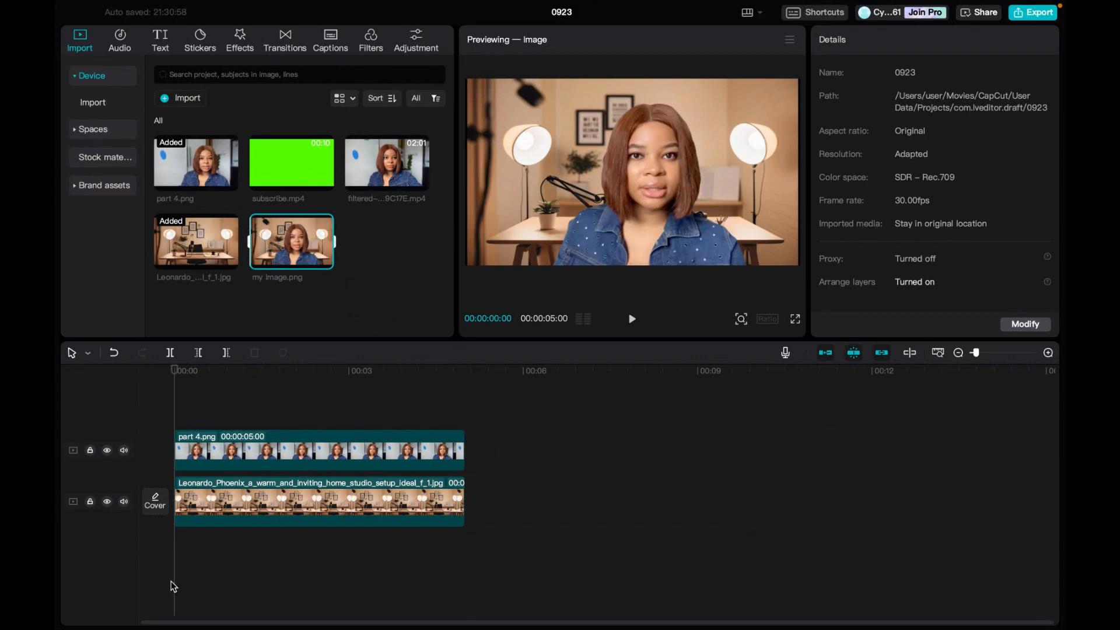
Delete the part 4.png clip from the timeline and place the filtered mp4 video on the track above the studio image.
click(299, 455)
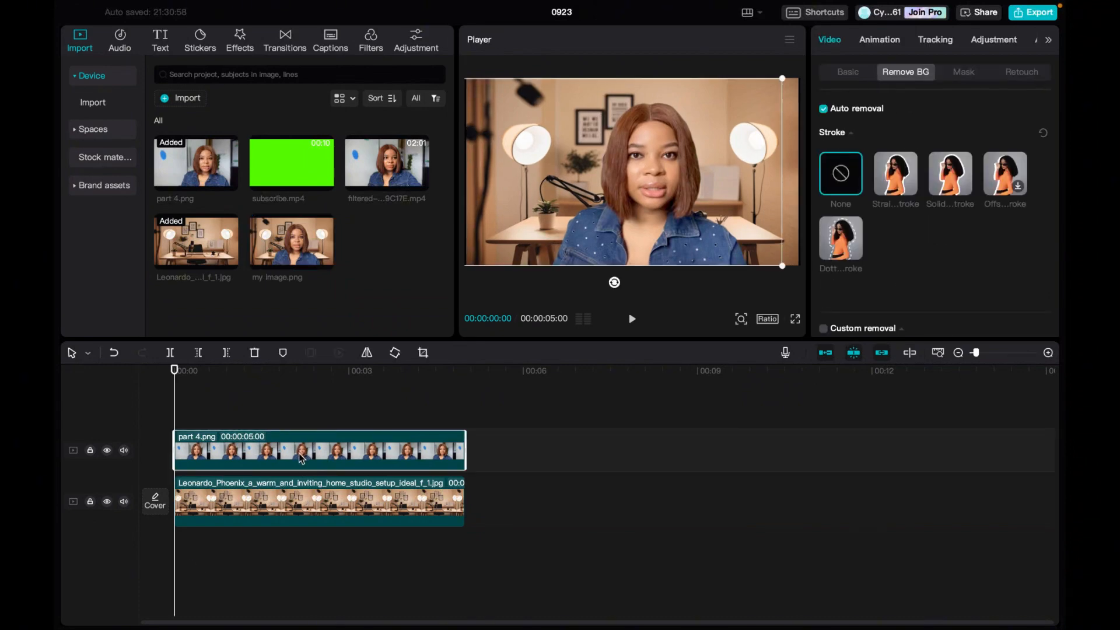
key(Delete)
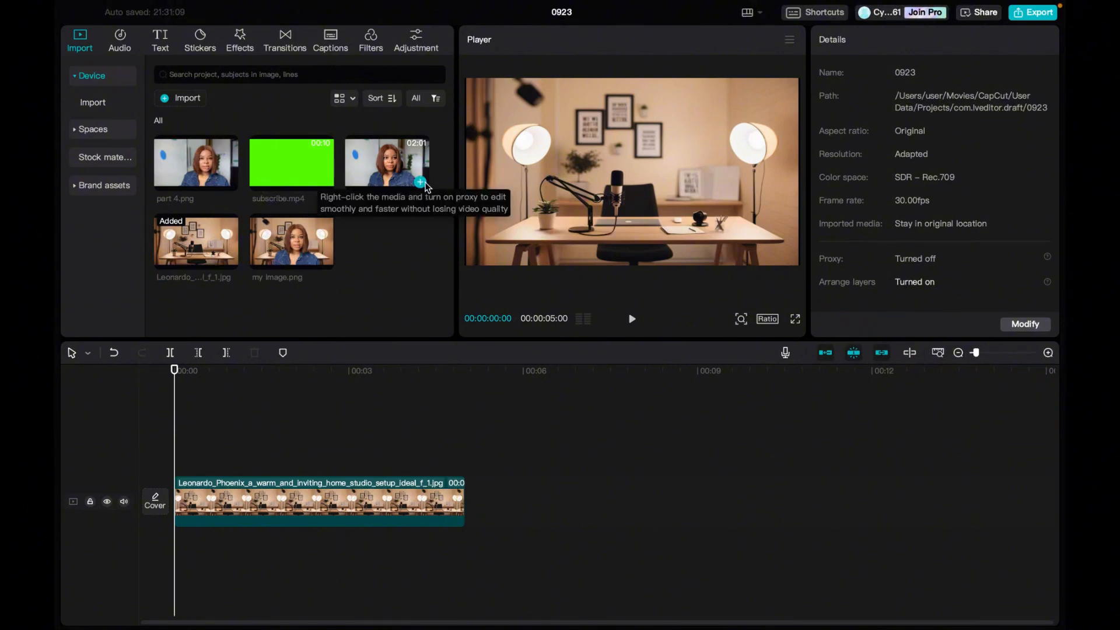
click(420, 183)
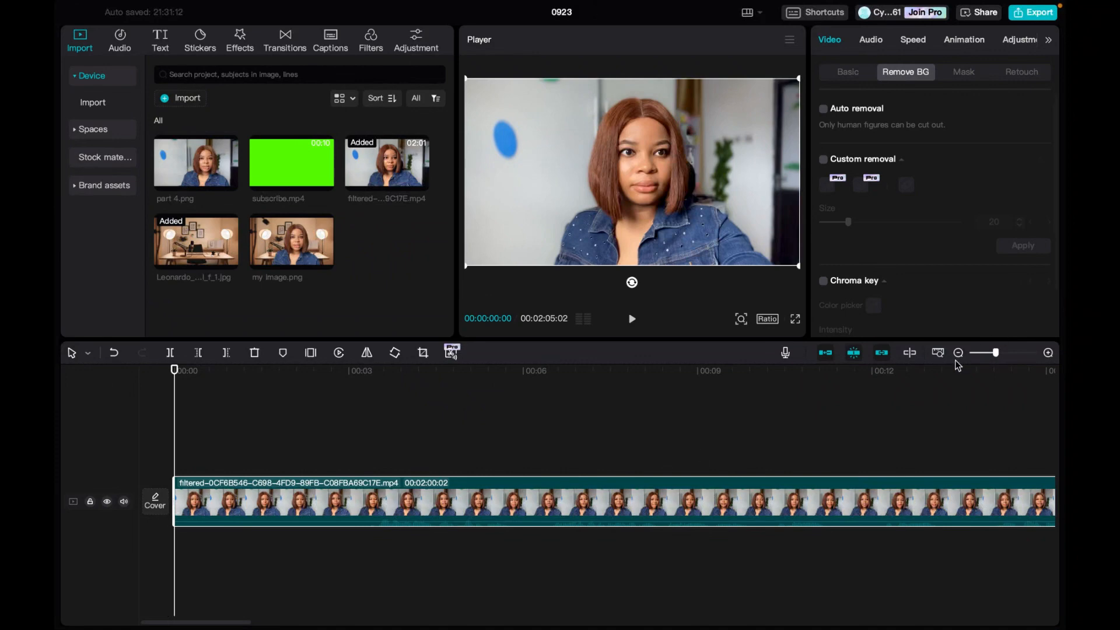
drag(995, 354, 979, 354)
drag(480, 499, 484, 450)
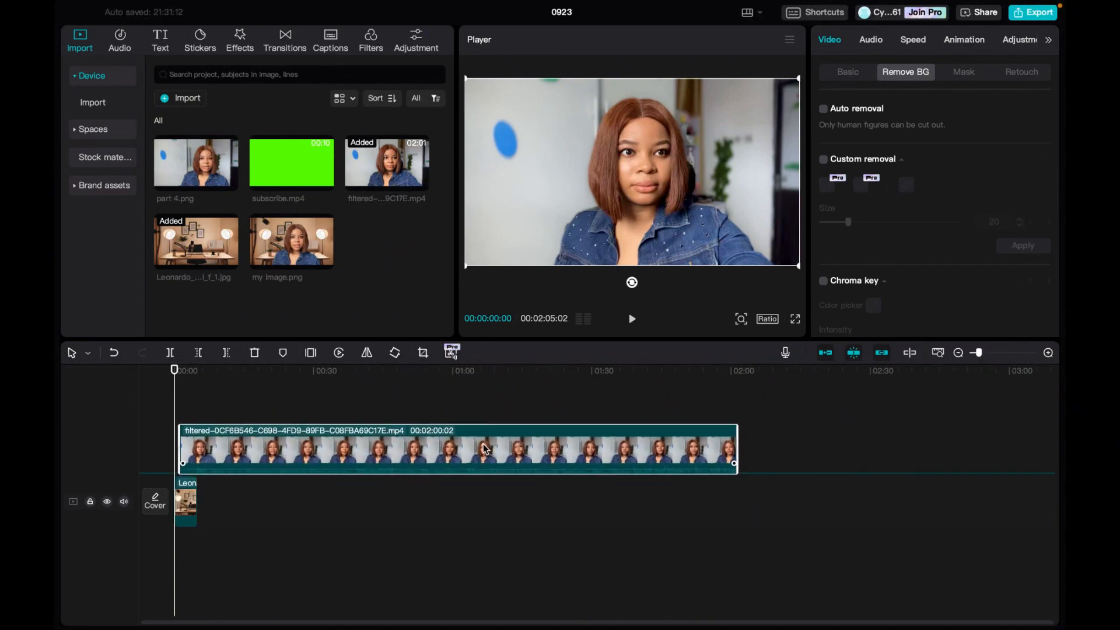
Trim the video's start to a 00:01:55:27 duration beginning at time zero, and stretch the studio image clip to the same length.
click(190, 508)
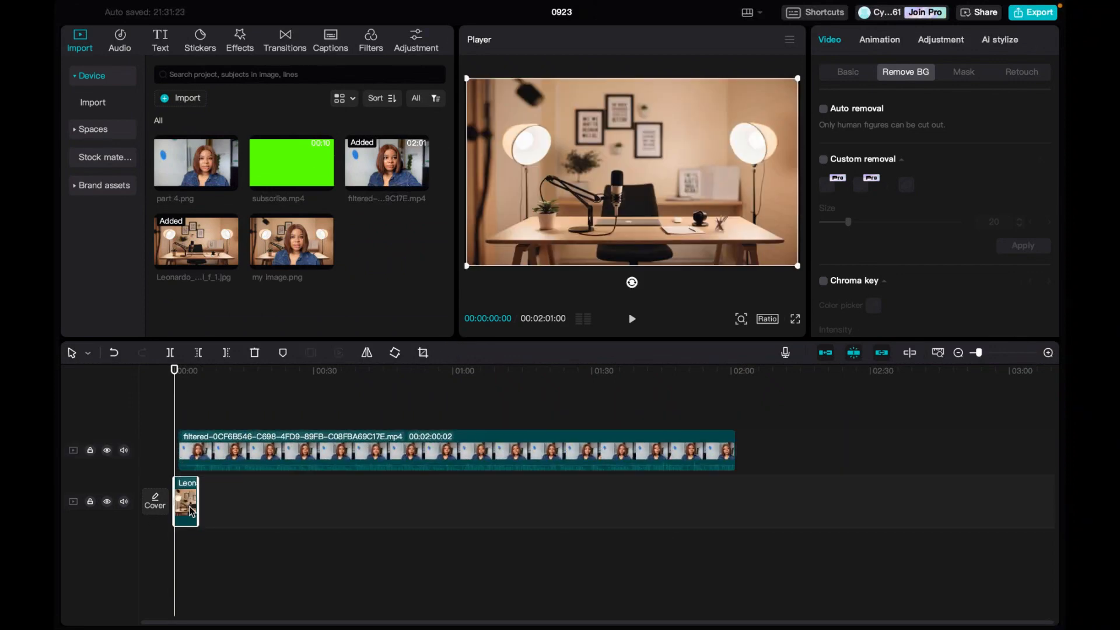
drag(203, 502, 737, 547)
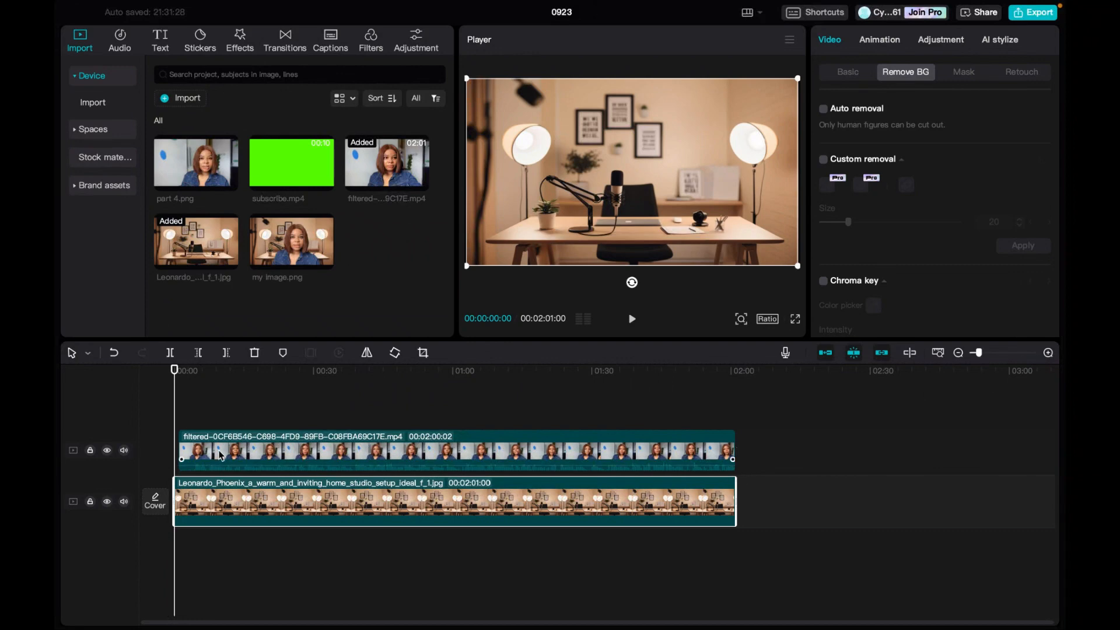
click(181, 449)
drag(178, 449, 200, 451)
drag(328, 463, 306, 464)
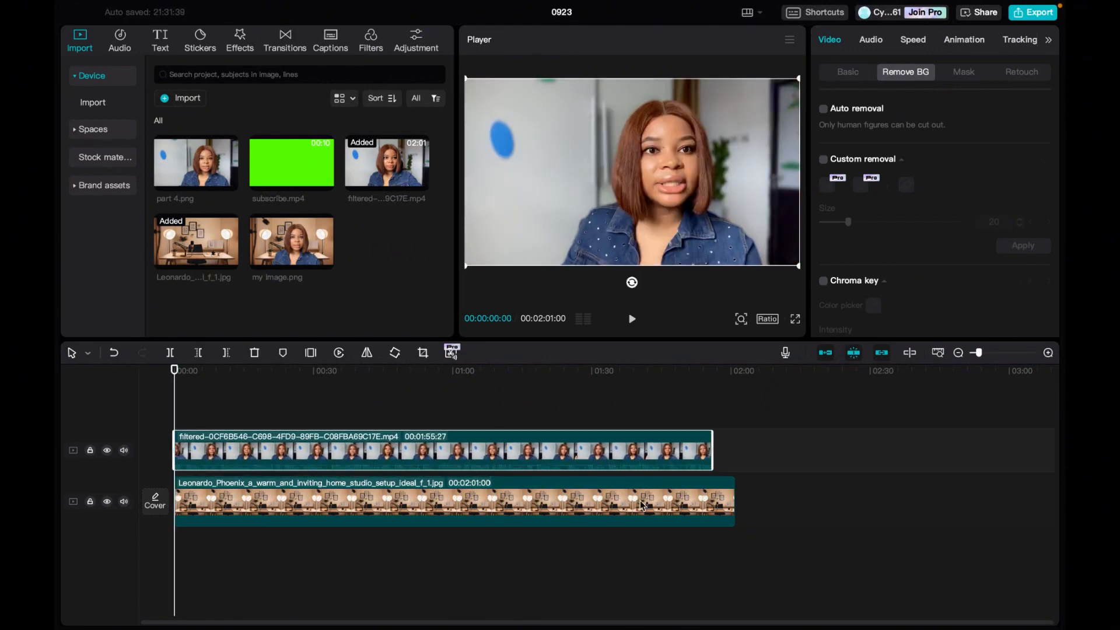
click(700, 500)
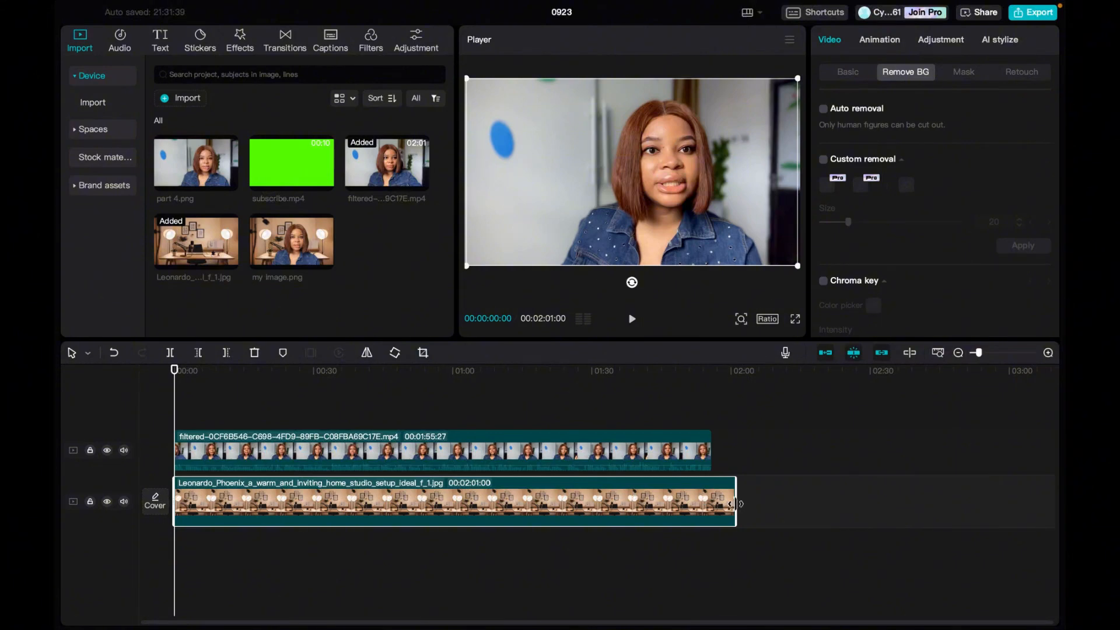
drag(735, 503, 712, 502)
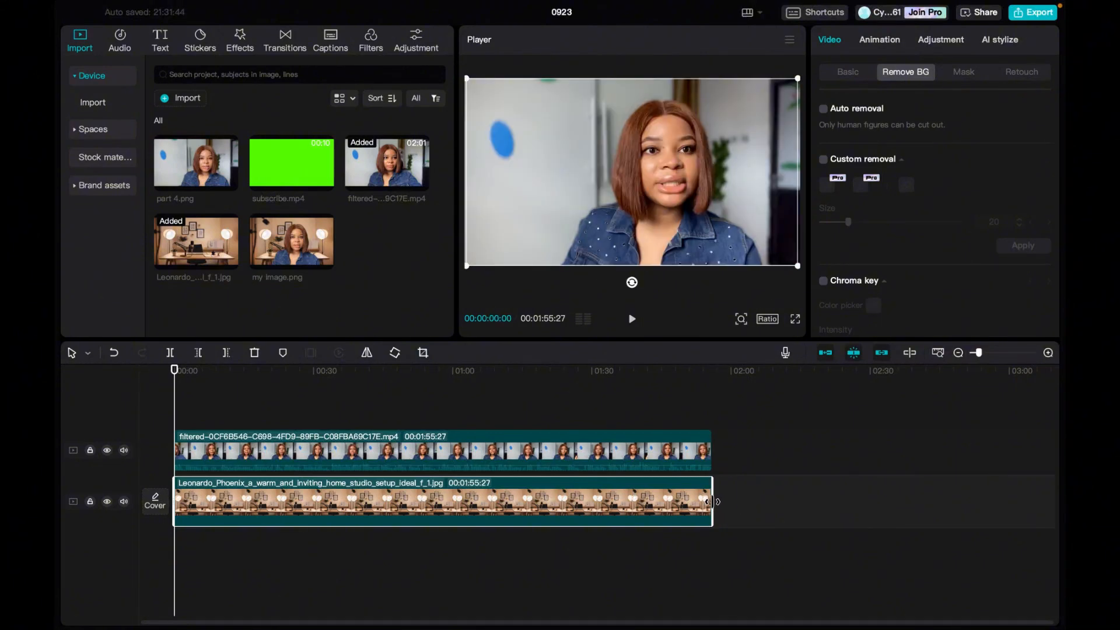
Apply automatic background removal to the filtered video clip and play the first two seconds to check the cutout.
click(541, 462)
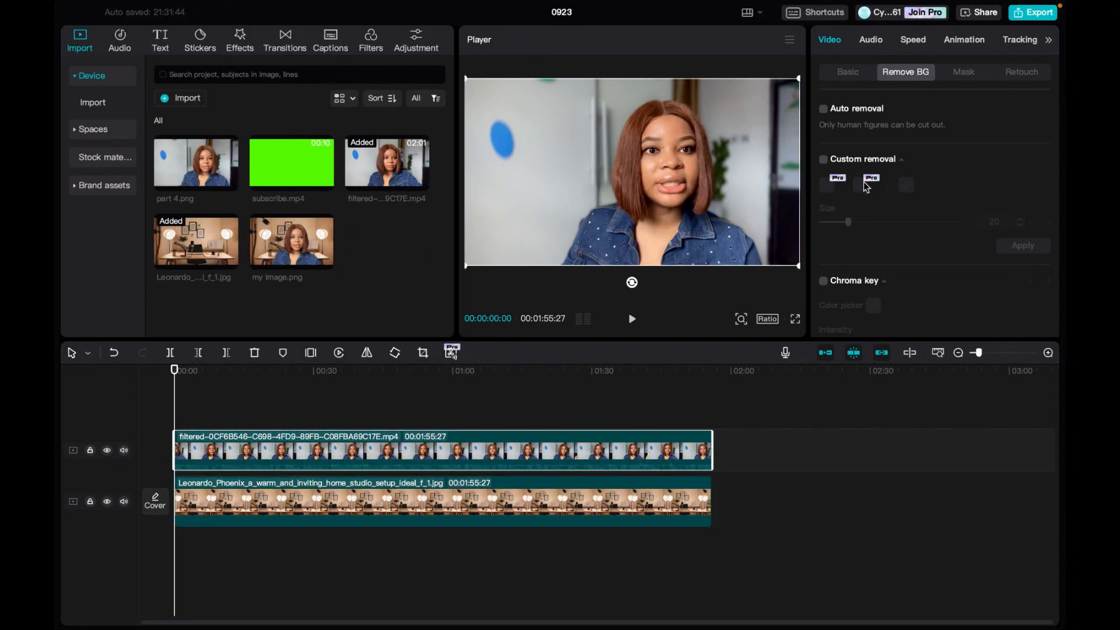
click(823, 109)
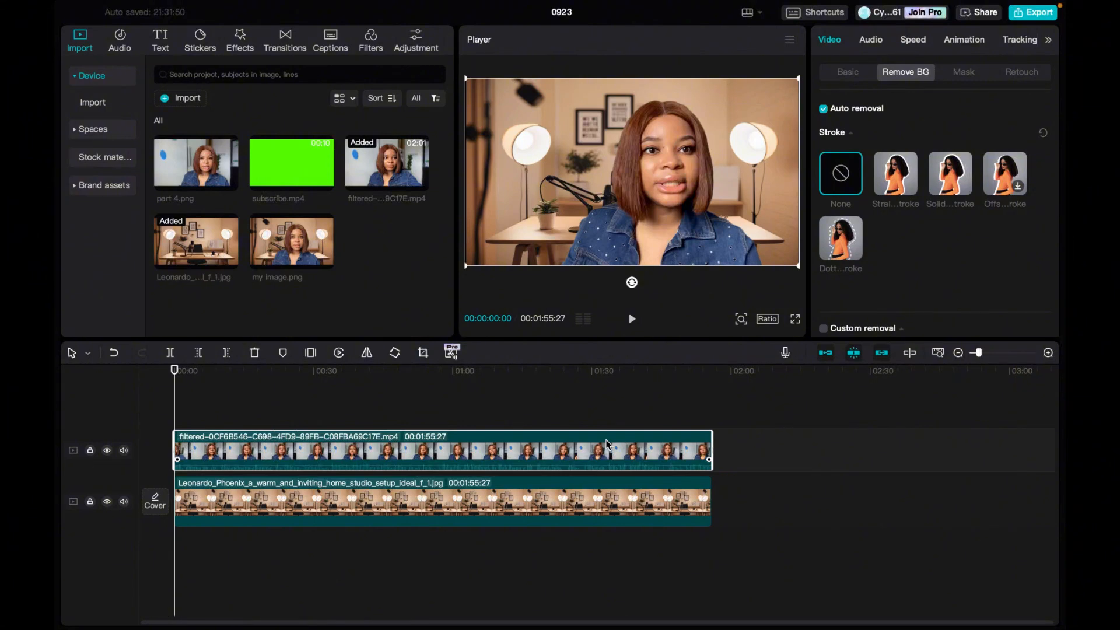
click(633, 319)
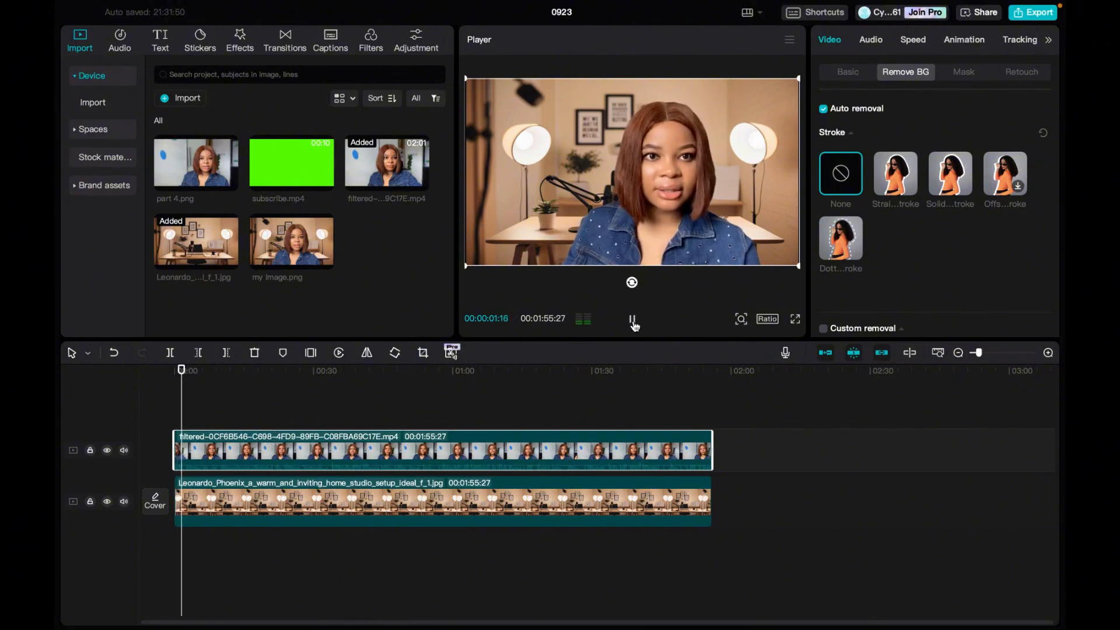
click(632, 321)
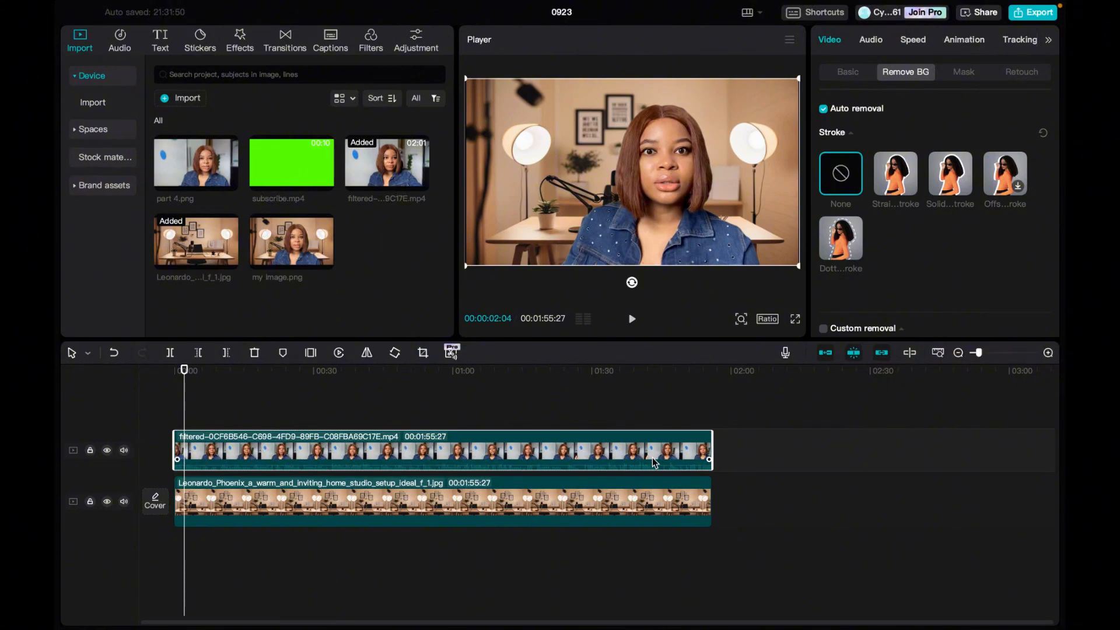
Combine both timeline clips into one compound clip and check frames at several points along it.
key(super+a)
right_click(672, 460)
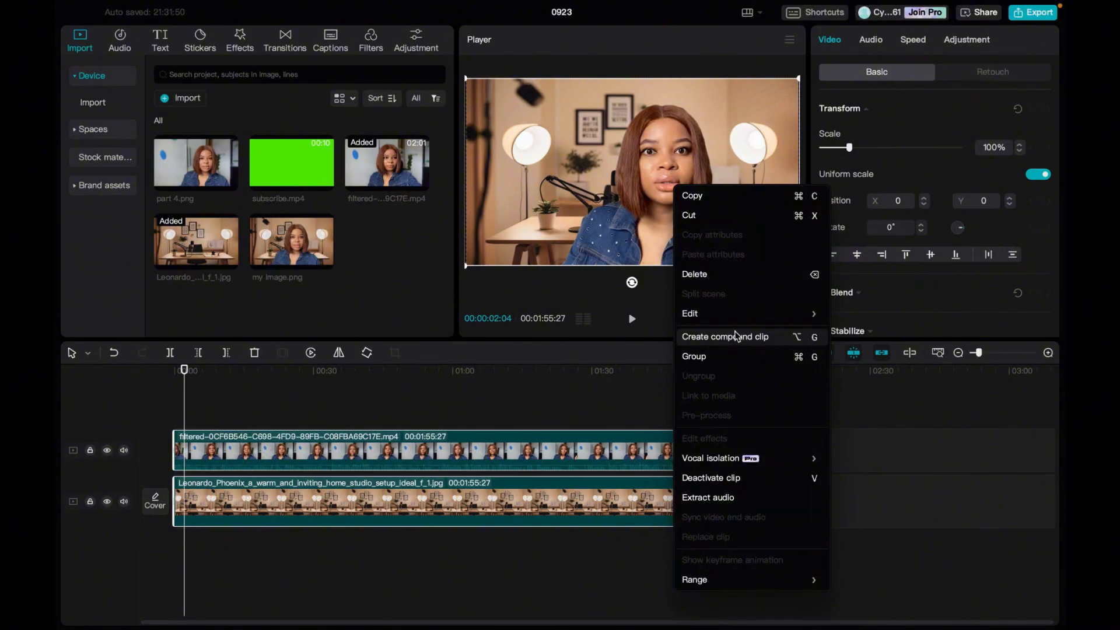
click(722, 341)
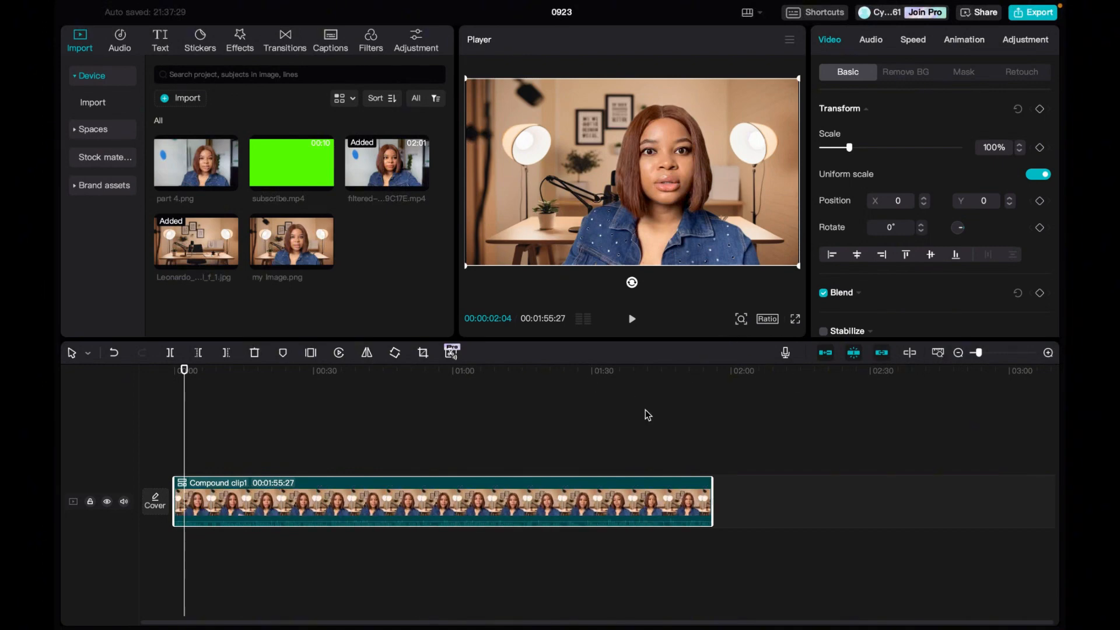
click(690, 454)
click(560, 466)
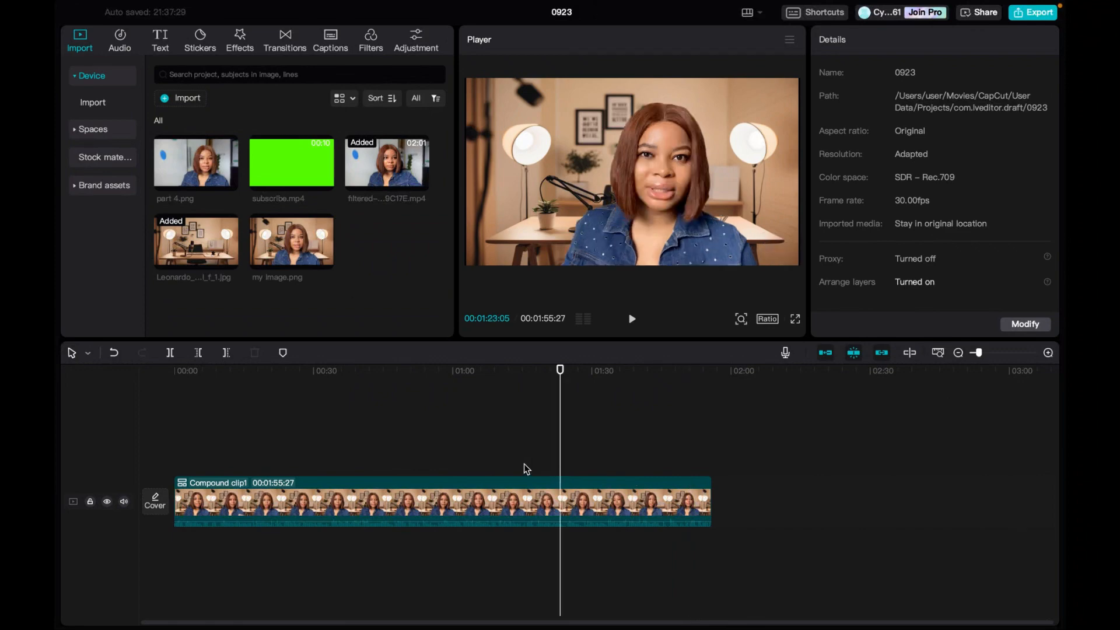
click(369, 462)
click(198, 461)
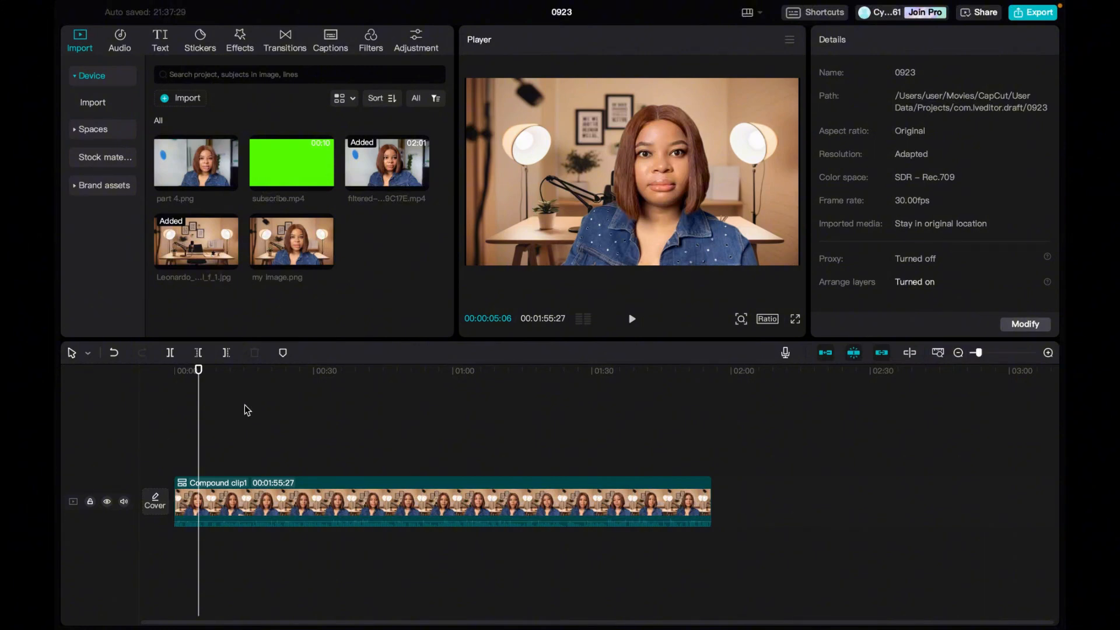
Place subscribe.mp4 on the track above the compound clip, starting at about 00:00:01:19.
drag(196, 449, 174, 450)
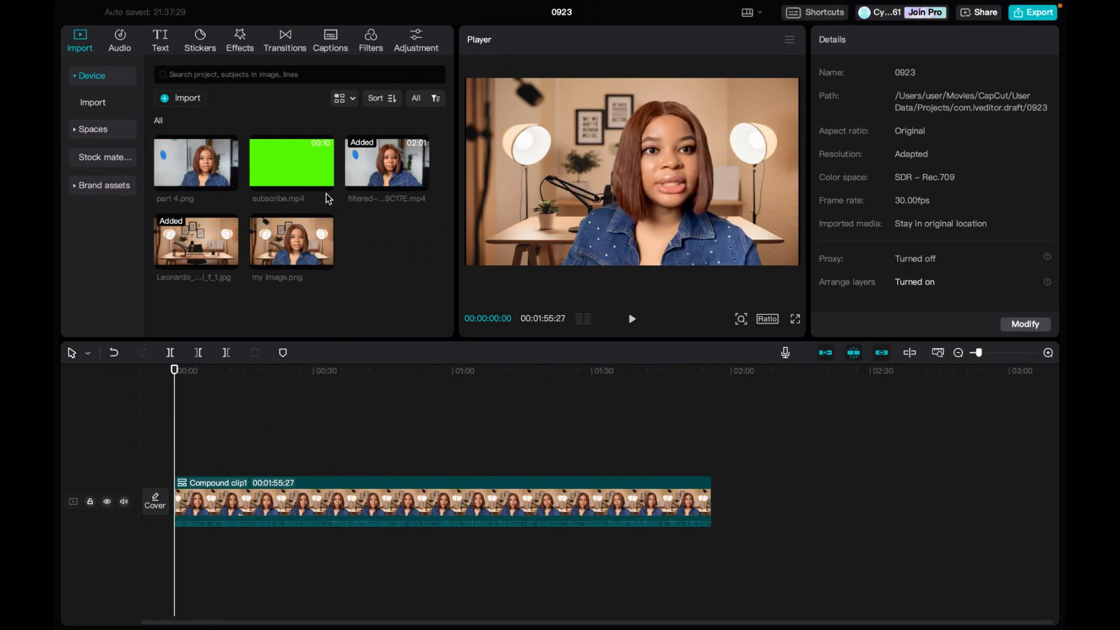
mouse_move(324, 182)
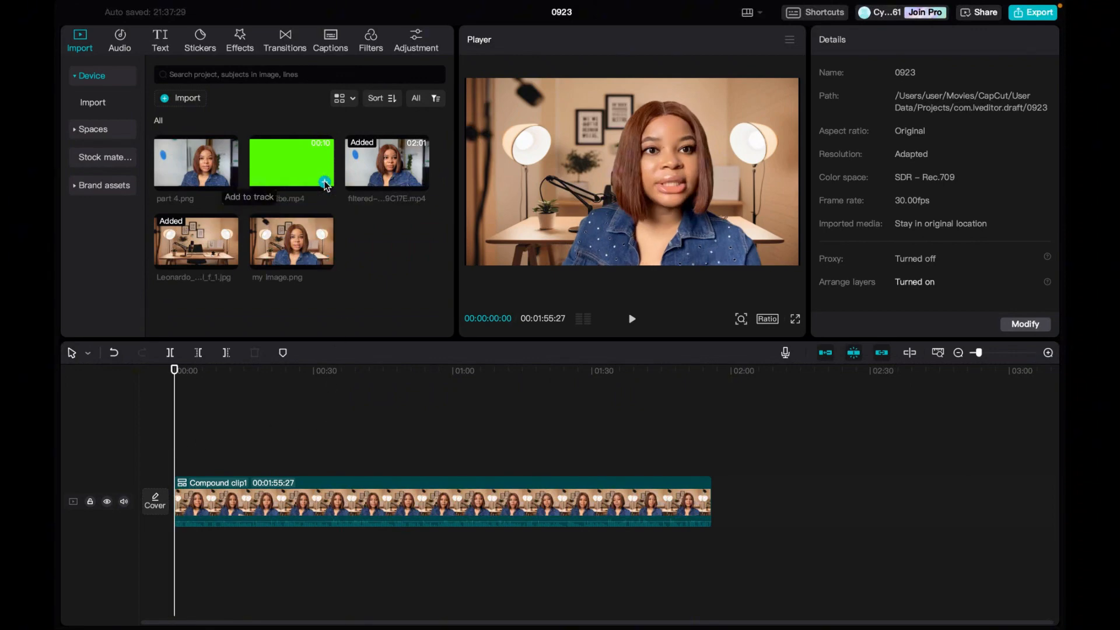
click(325, 182)
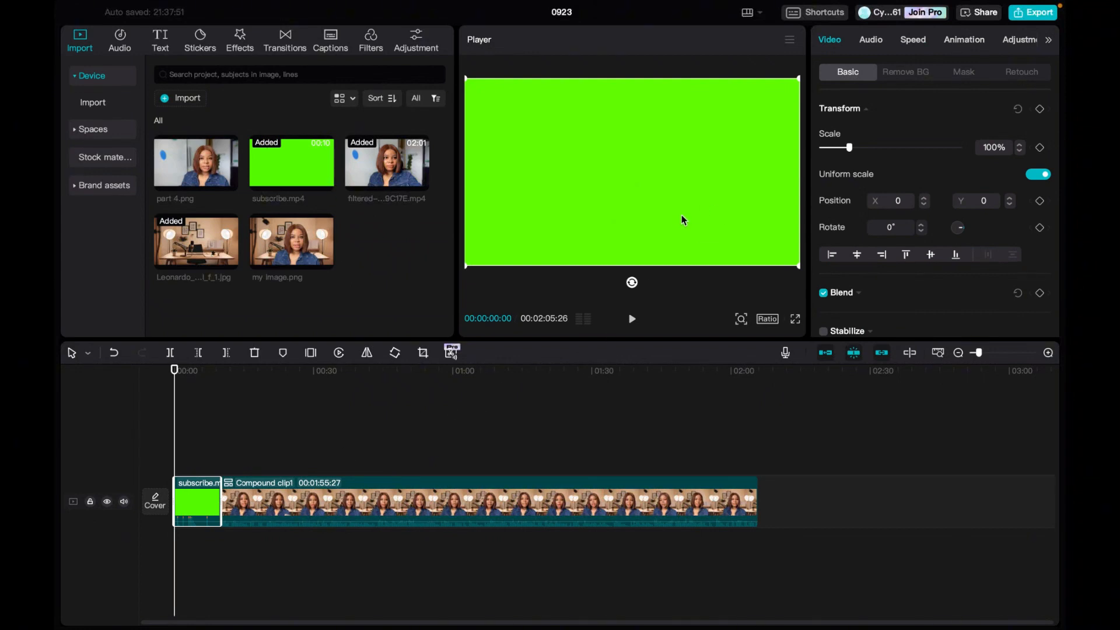
drag(207, 506, 214, 456)
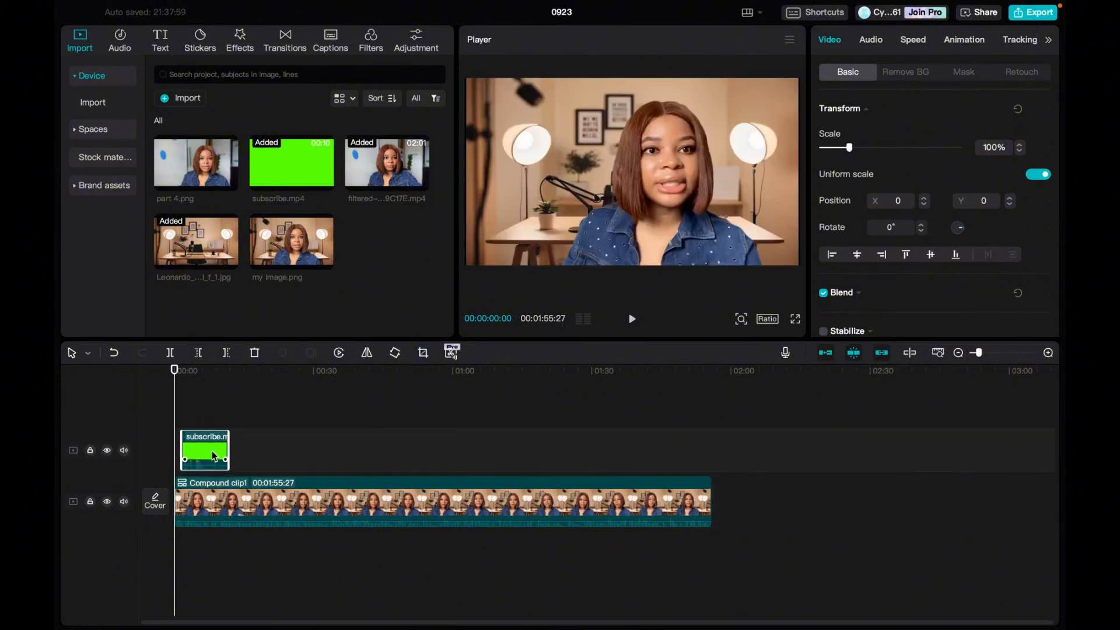
Preview the subscribe animation up to 00:00:04:16 and scale the clip to 53%, placed in the video frame's lower-left corner at X -918, Y -509.
click(183, 424)
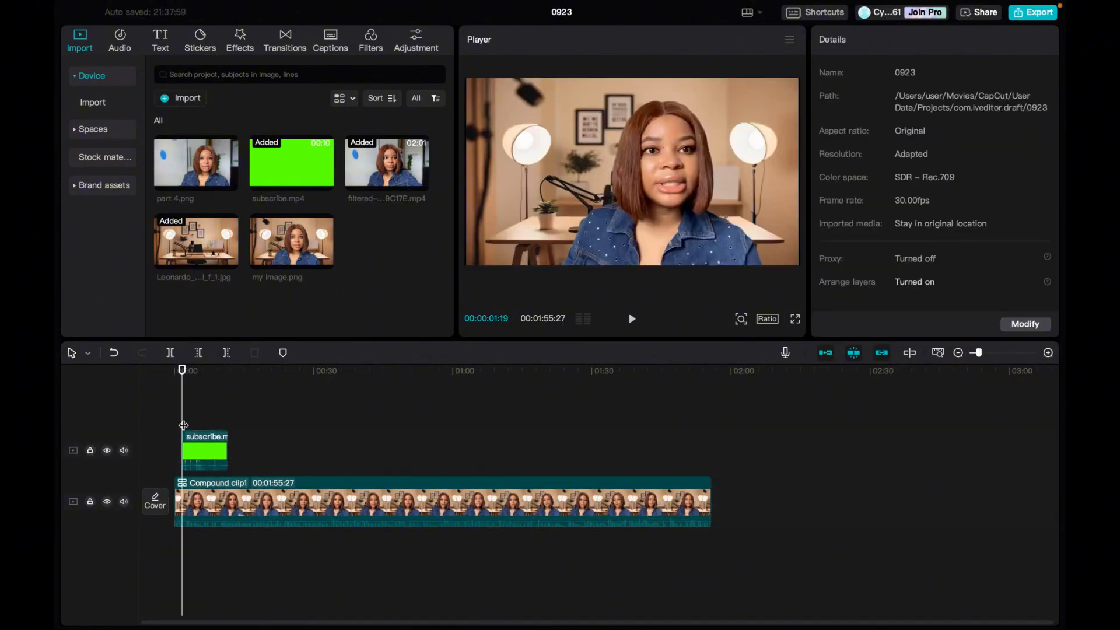
click(632, 320)
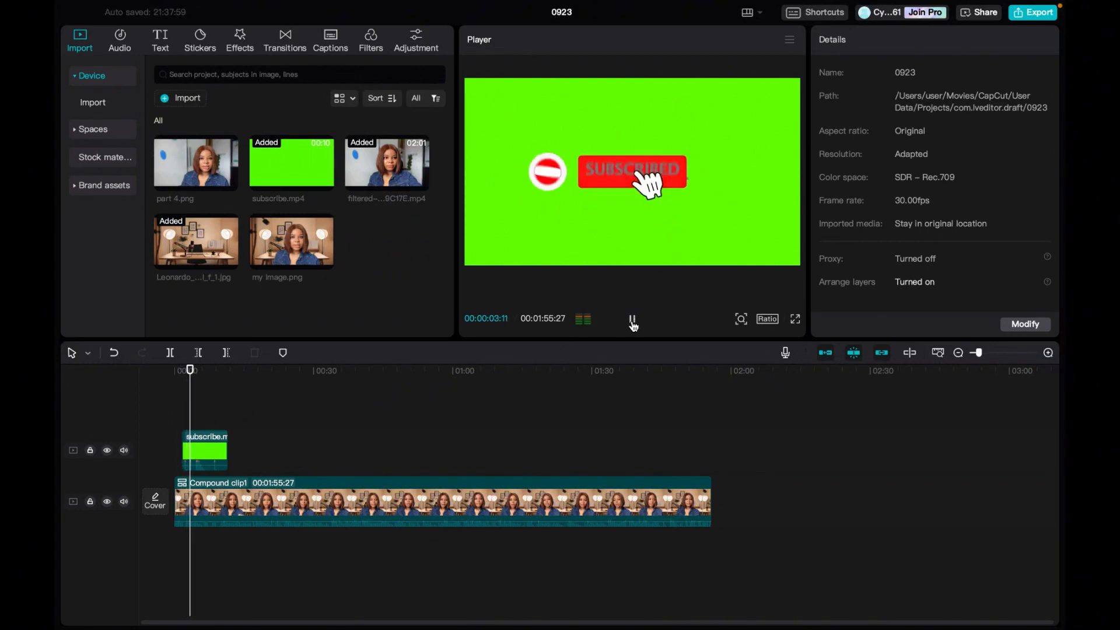
click(632, 320)
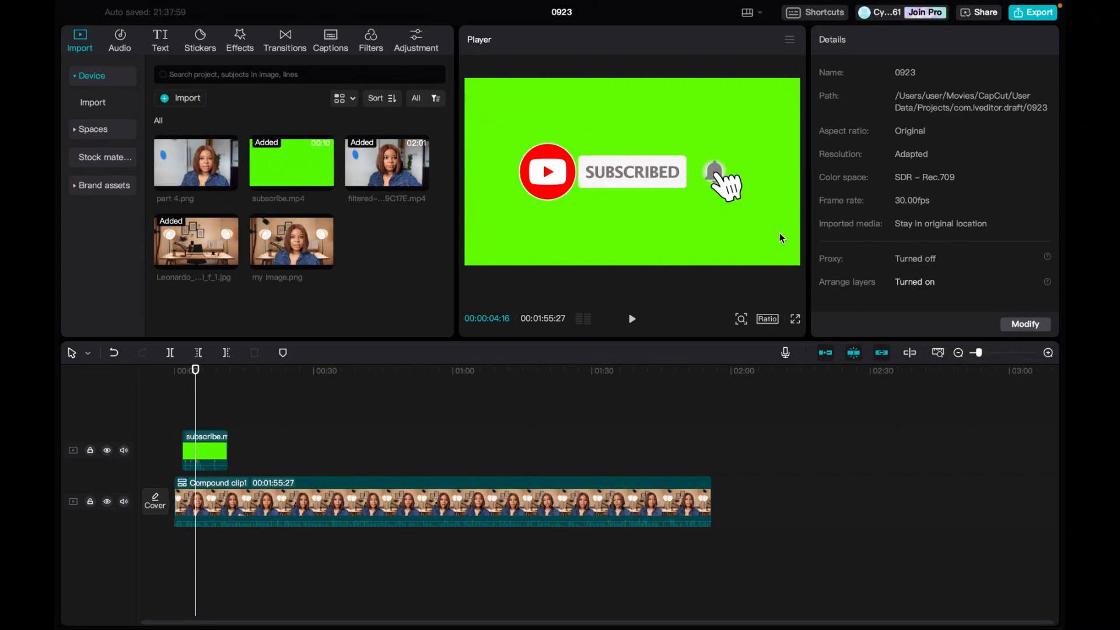
click(772, 224)
drag(798, 262, 583, 245)
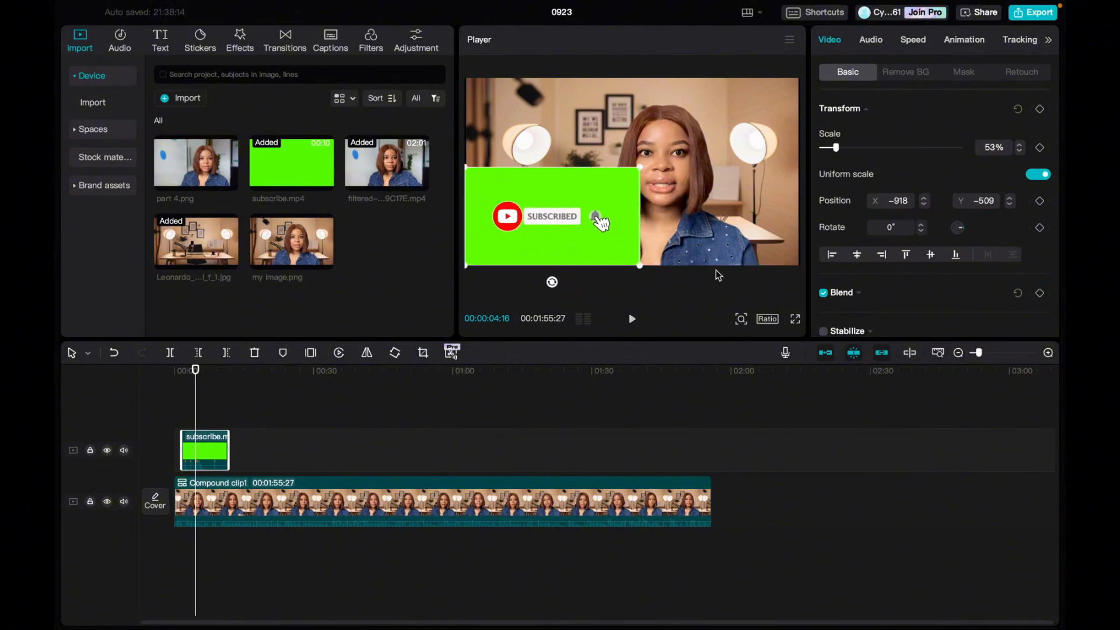
Scale the subscribe clip to 44% at X -990, Y -599, enable its chroma key and pick its green background as the key color.
drag(640, 266, 603, 245)
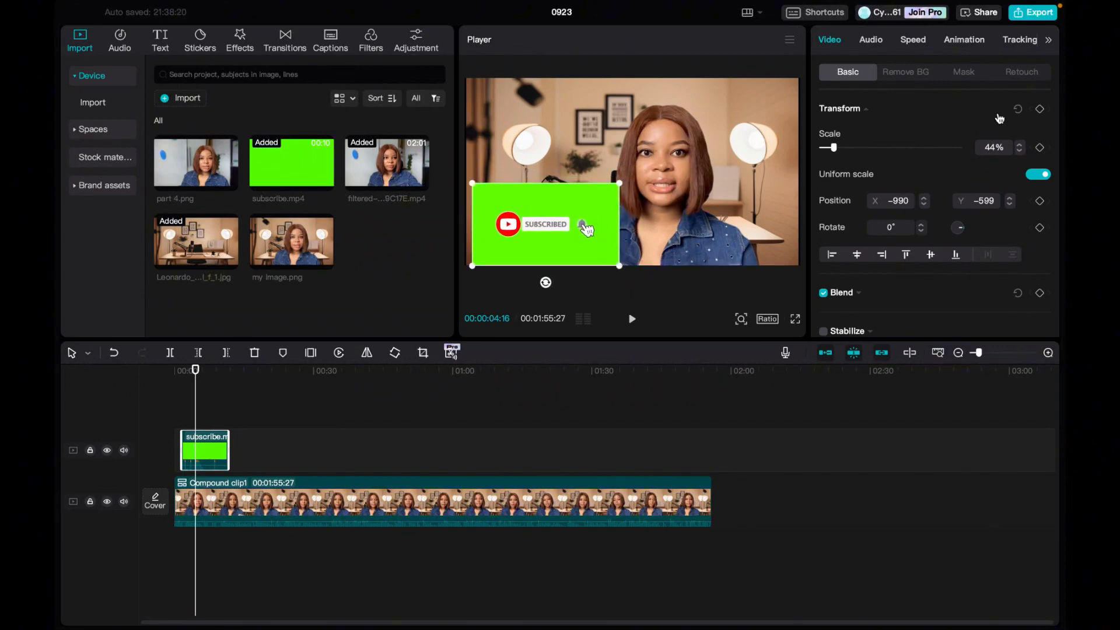
click(921, 72)
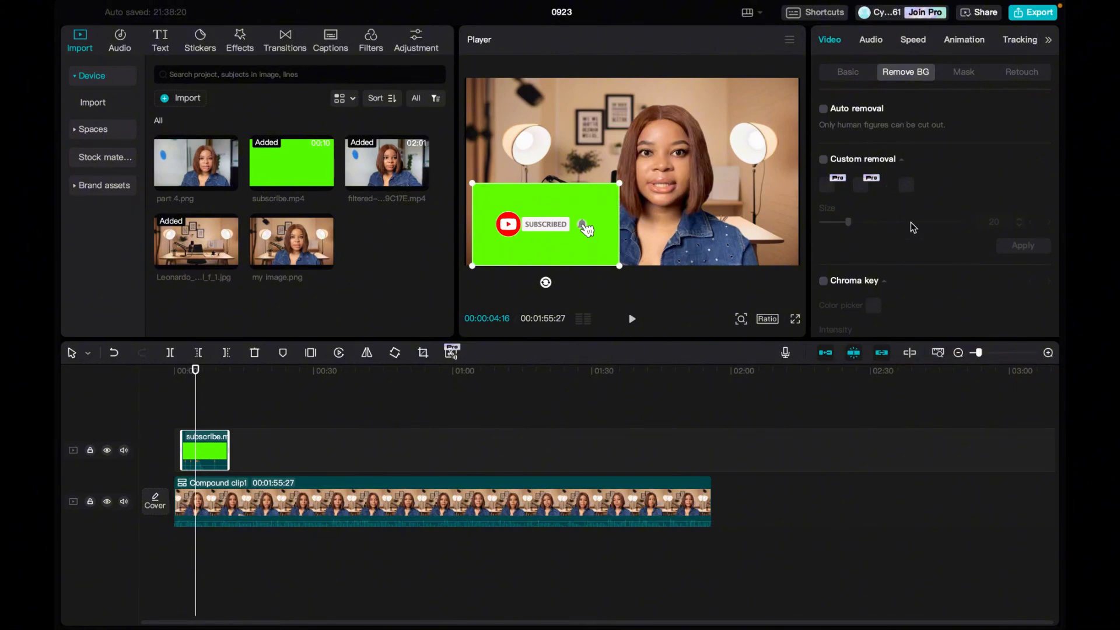
scroll(911, 222, down, 2)
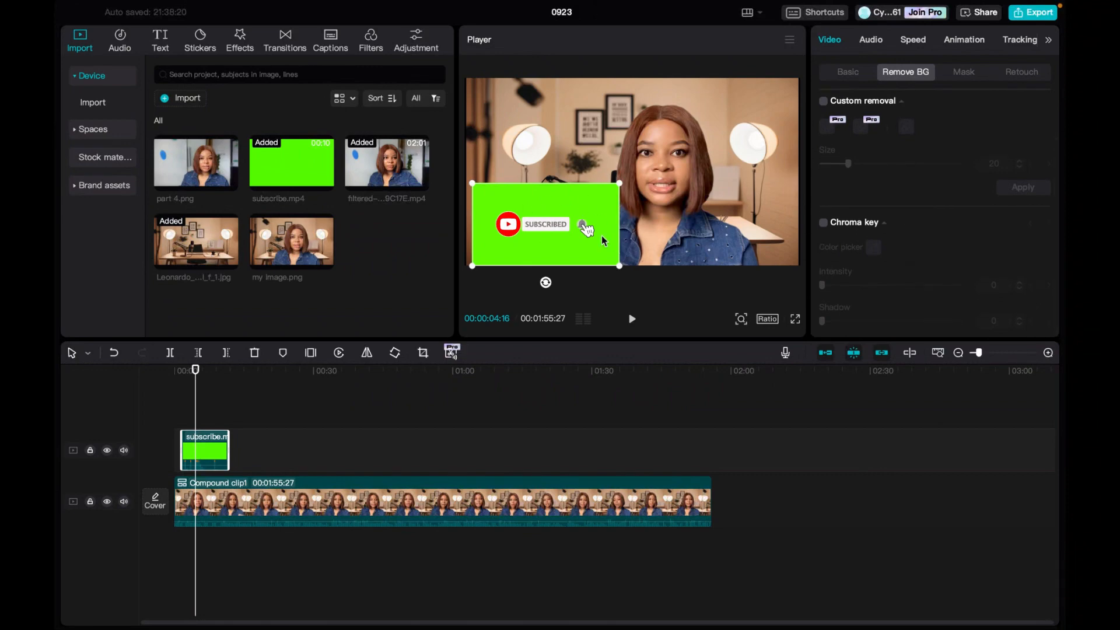
click(824, 224)
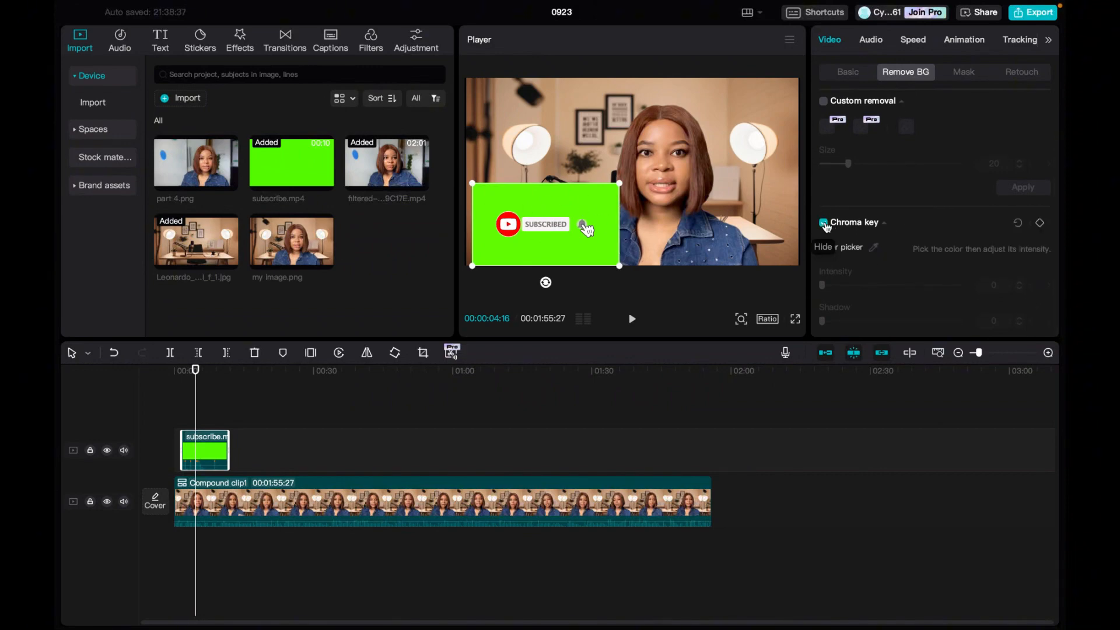
click(875, 249)
click(605, 197)
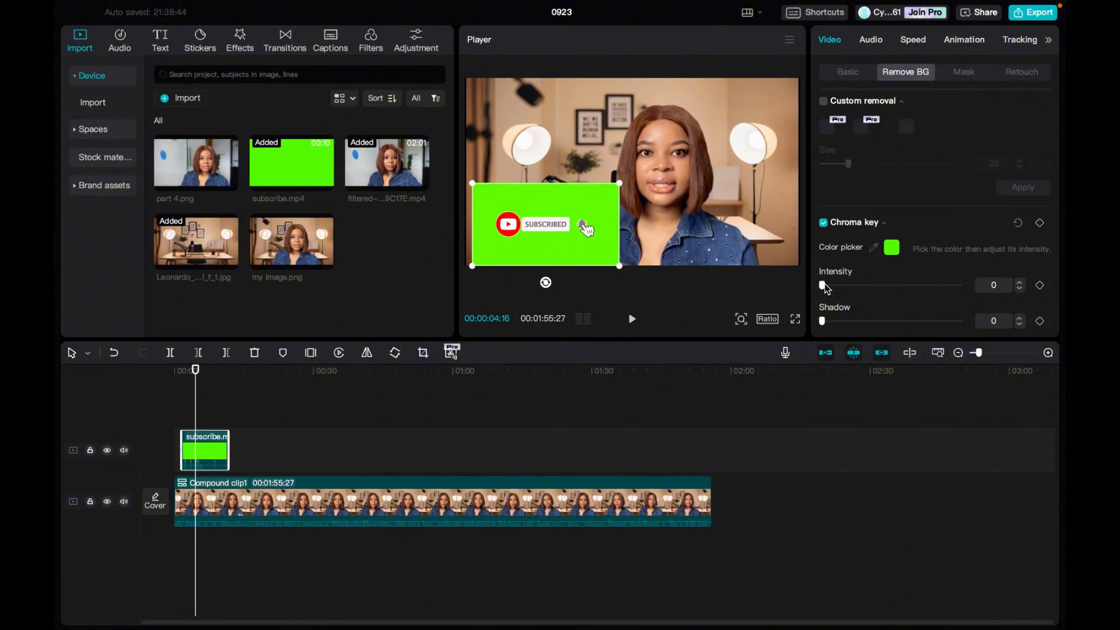
Raise the chroma key intensity and shadow to remove the green, and play from 00:00:04:16 to 00:00:07:10 to check the overlay.
drag(822, 286, 848, 322)
click(727, 250)
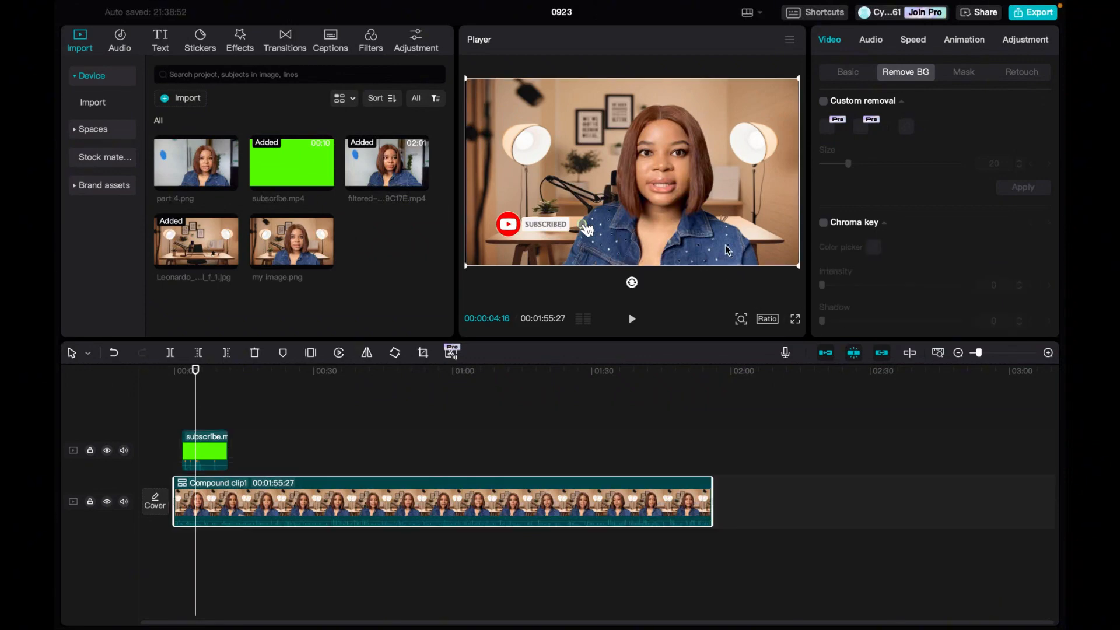
click(632, 320)
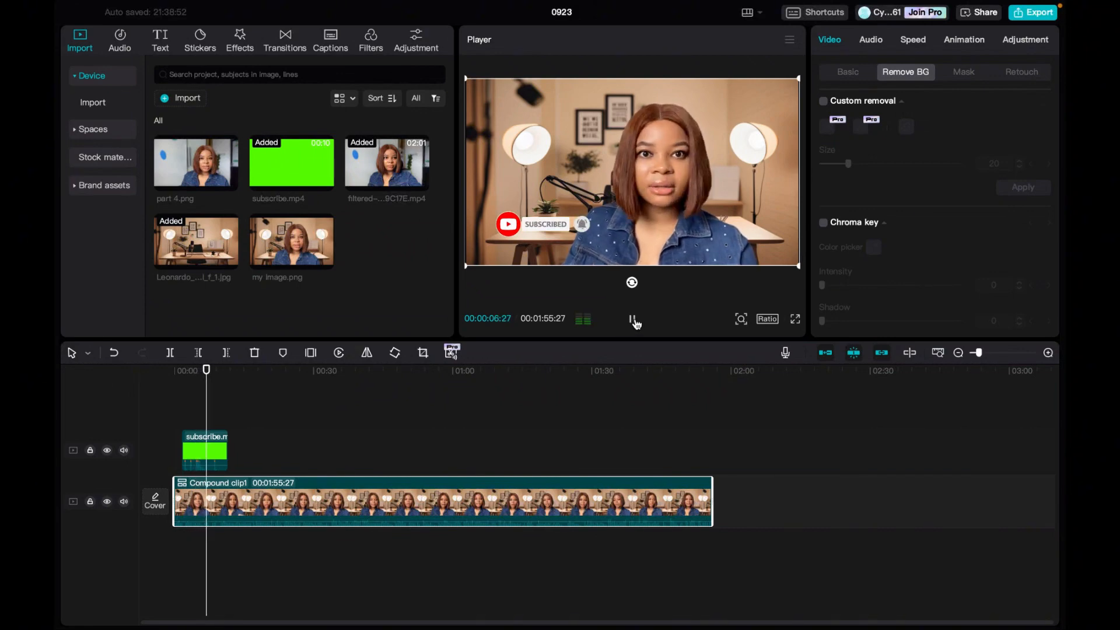
click(632, 320)
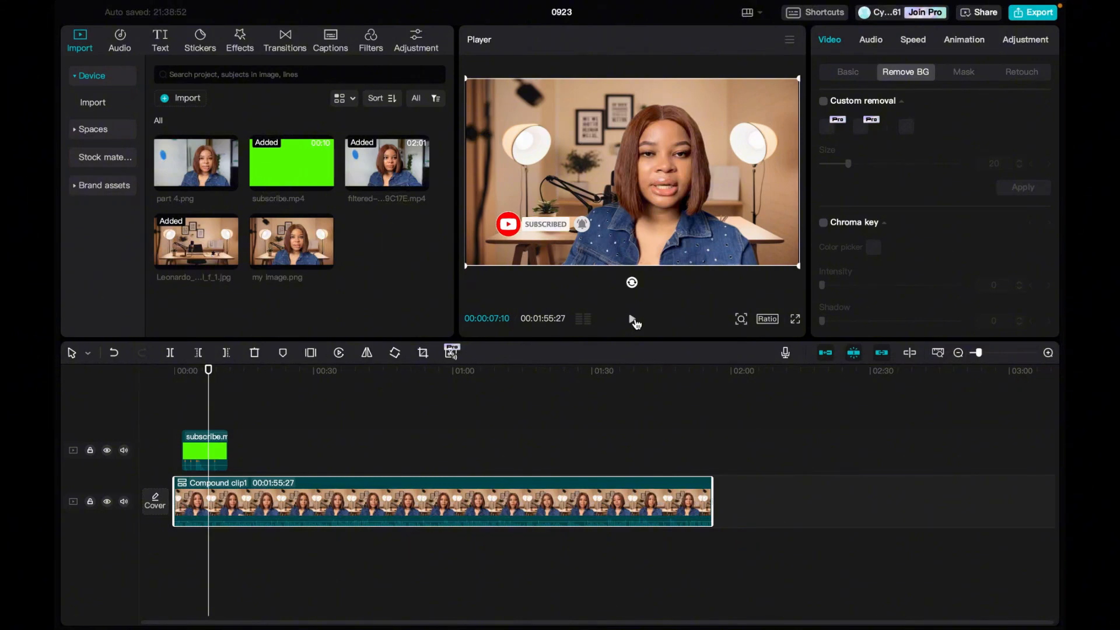